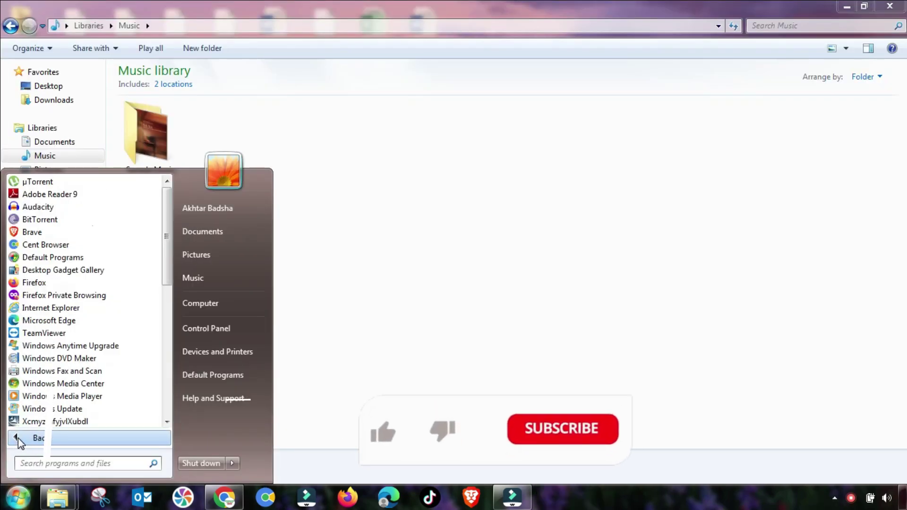
Run qBittorrent as administrator from the Start menu's recent programs list
{"action": "left_click", "coordinate": [33, 439]}
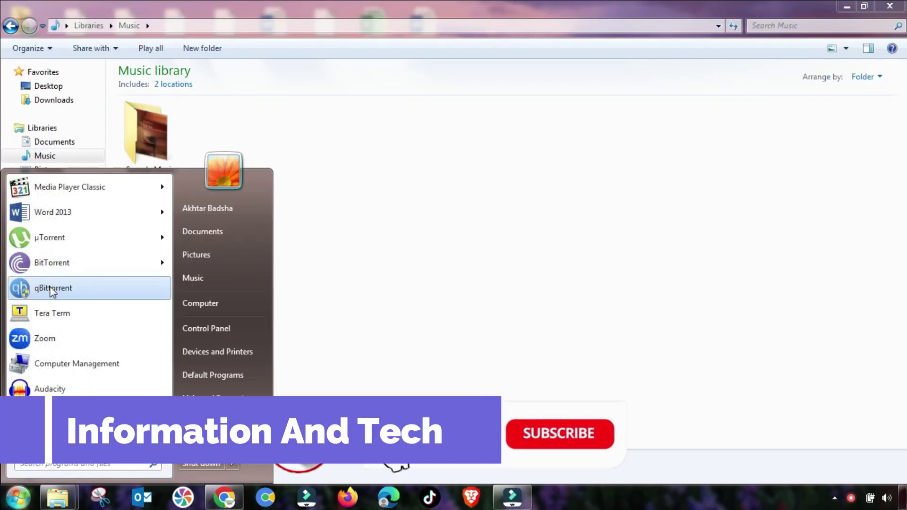
{"action": "right_click", "coordinate": [65, 288]}
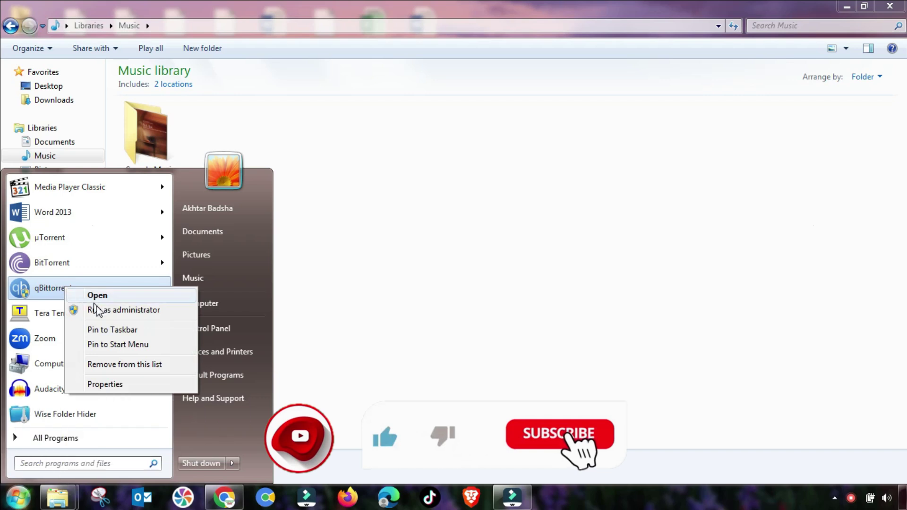
{"action": "left_click", "coordinate": [83, 310]}
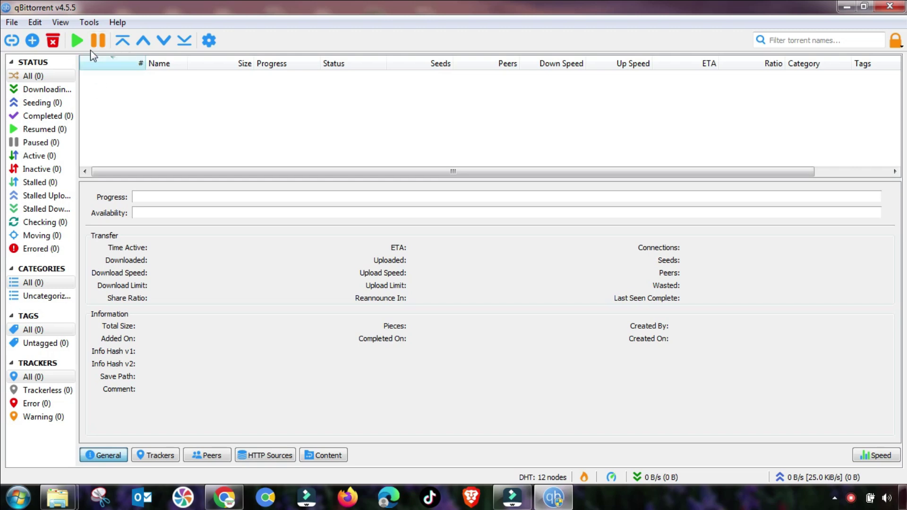
Open the qBittorrent Options from the Tools menu and show the Connection page
{"action": "left_click", "coordinate": [88, 24]}
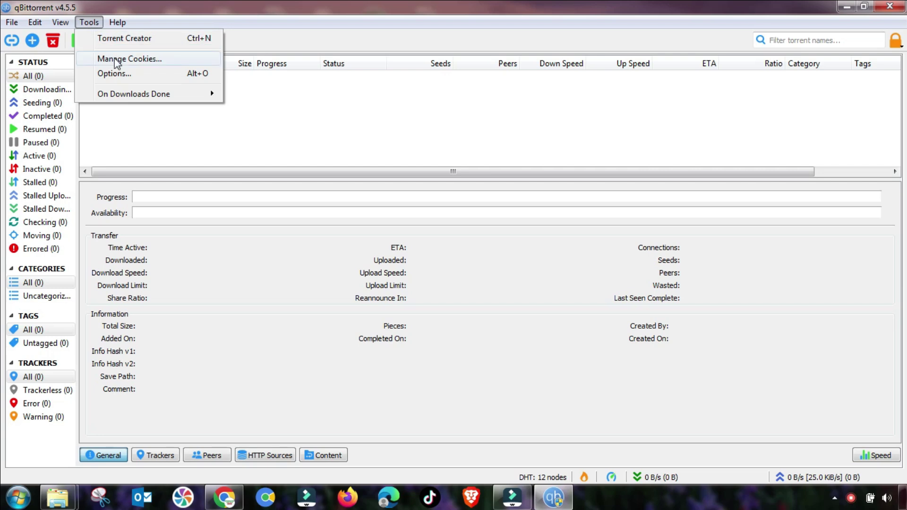
{"action": "left_click", "coordinate": [120, 76]}
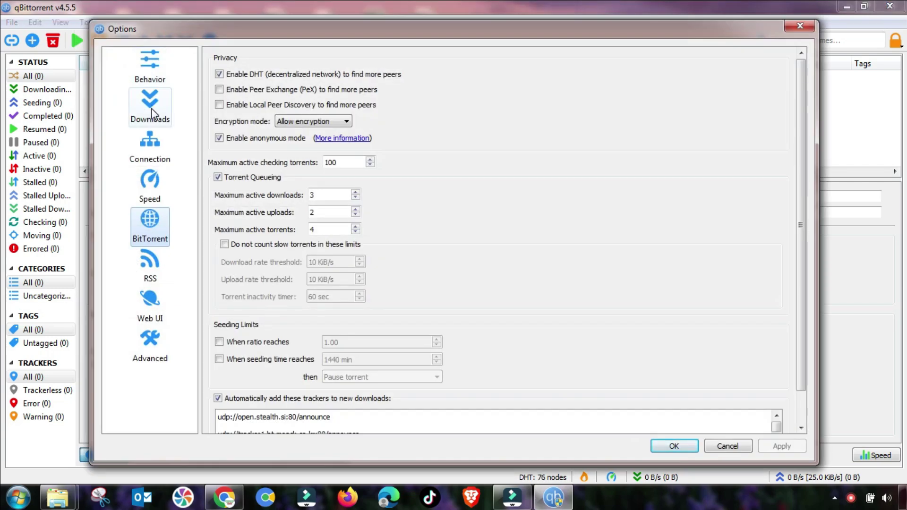
{"action": "left_click", "coordinate": [157, 150]}
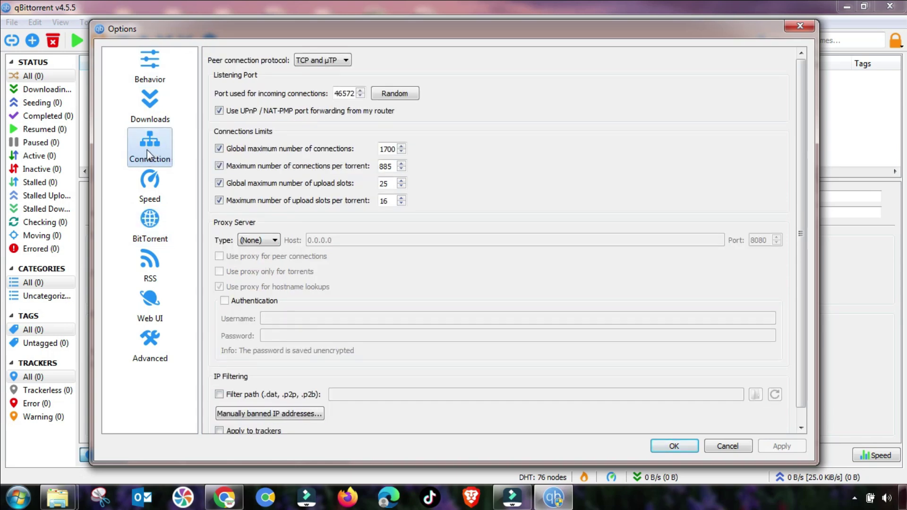
Keep TCP and µTP as the peer protocol and leave UPnP / NAT-PMP port forwarding enabled
{"action": "left_click", "coordinate": [324, 61]}
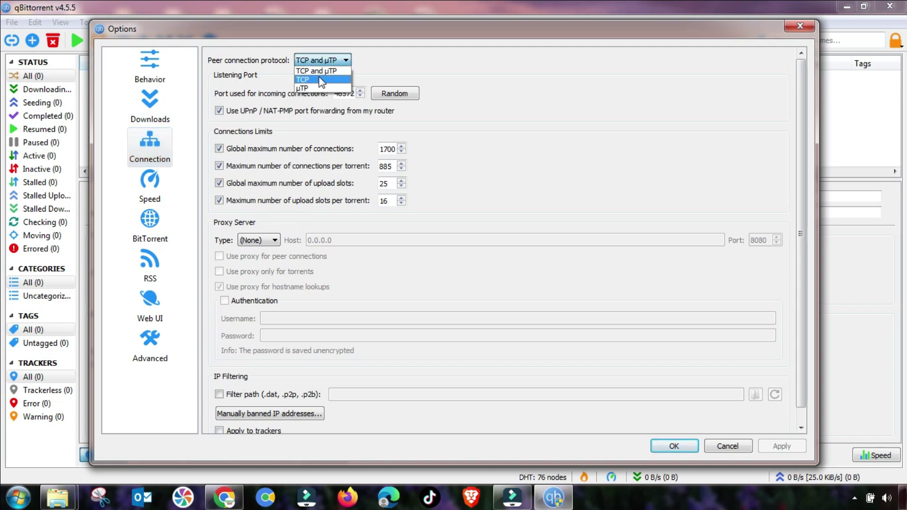
{"action": "left_click", "coordinate": [319, 71]}
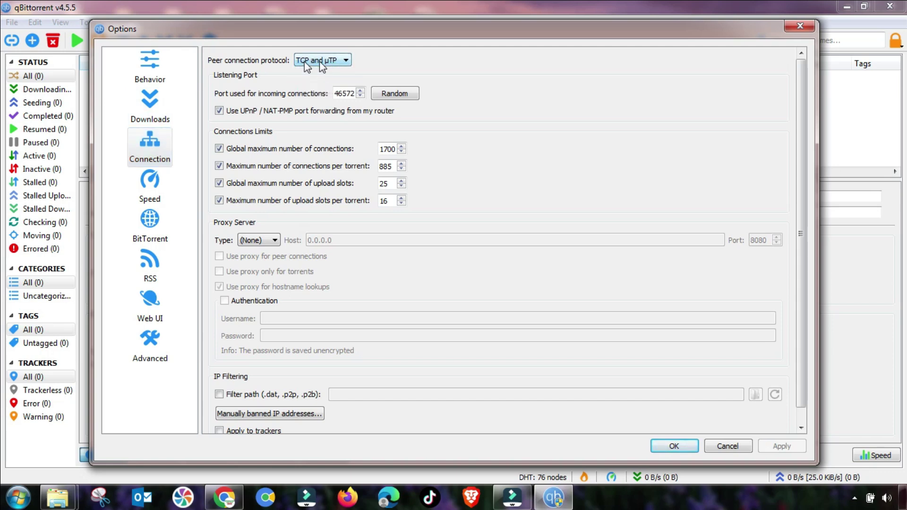
{"action": "left_click", "coordinate": [218, 112]}
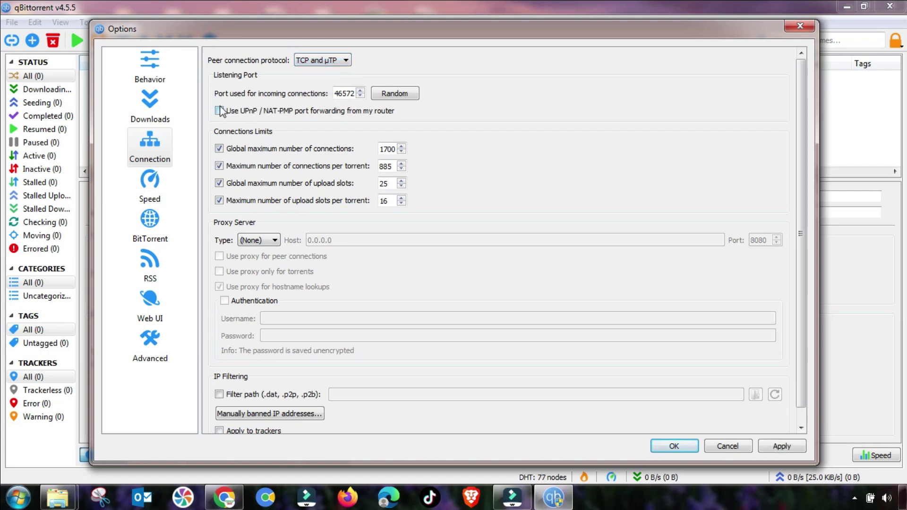
{"action": "left_click", "coordinate": [222, 111]}
Randomise the incoming connection port until it reads 21415
{"action": "left_click_drag", "start_coordinate": [335, 93], "coordinate": [355, 94]}
{"action": "left_click", "coordinate": [387, 94]}
{"action": "left_click_drag", "start_coordinate": [333, 94], "coordinate": [355, 93]}
{"action": "left_click", "coordinate": [388, 94]}
{"action": "left_click", "coordinate": [388, 92]}
{"action": "left_click", "coordinate": [393, 94]}
{"action": "left_click_drag", "start_coordinate": [336, 93], "coordinate": [358, 93]}
{"action": "left_click", "coordinate": [257, 136]}
Set max connections to 500 global and 100 per torrent, upload slots to 20 and 8, and apply
{"action": "double_click", "coordinate": [380, 150]}
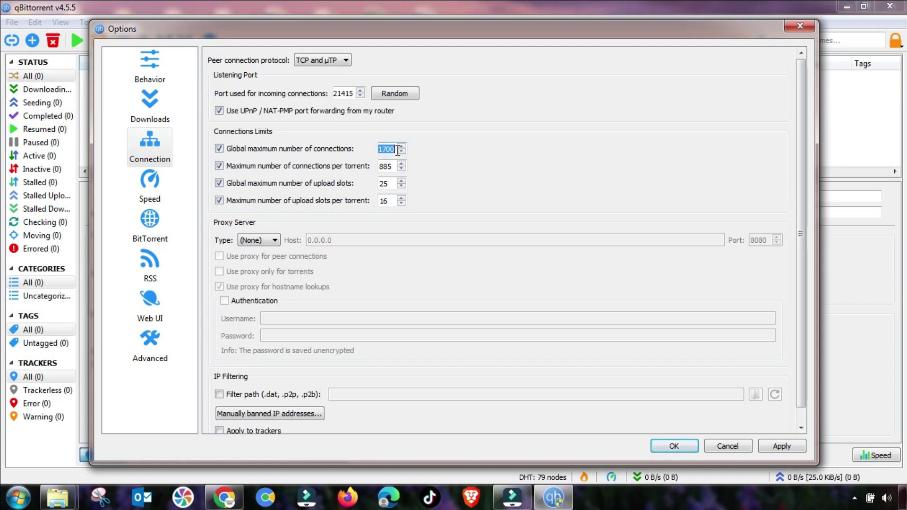
{"action": "type", "text": "500"}
{"action": "double_click", "coordinate": [393, 168]}
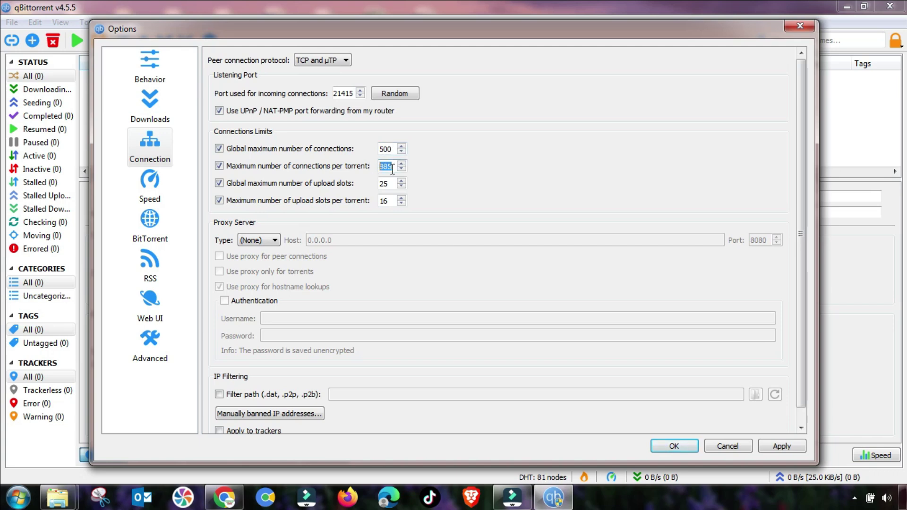
{"action": "type", "text": "100"}
{"action": "left_click_drag", "start_coordinate": [393, 183], "coordinate": [375, 183]}
{"action": "type", "text": "2"}
{"action": "left_click_drag", "start_coordinate": [393, 201], "coordinate": [361, 199]}
{"action": "type", "text": "88"}
{"action": "left_click", "coordinate": [780, 447]}
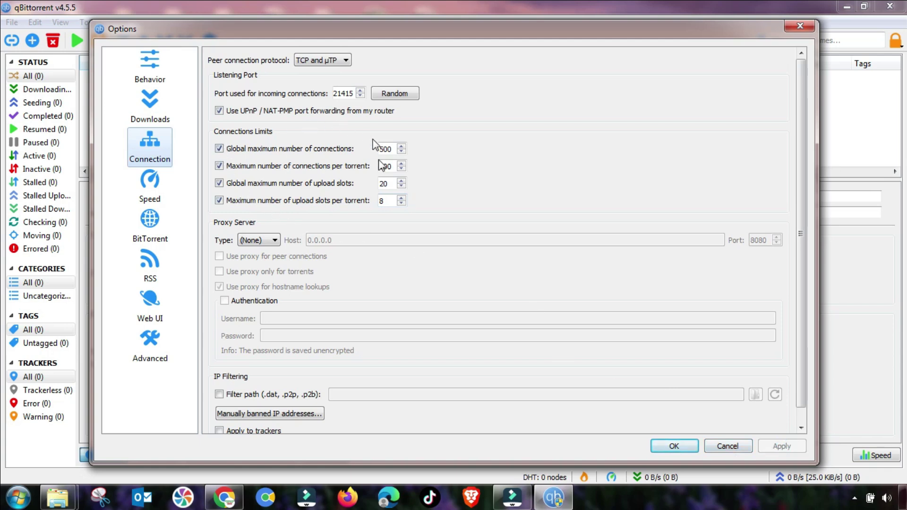
{"action": "left_click", "coordinate": [150, 188]}
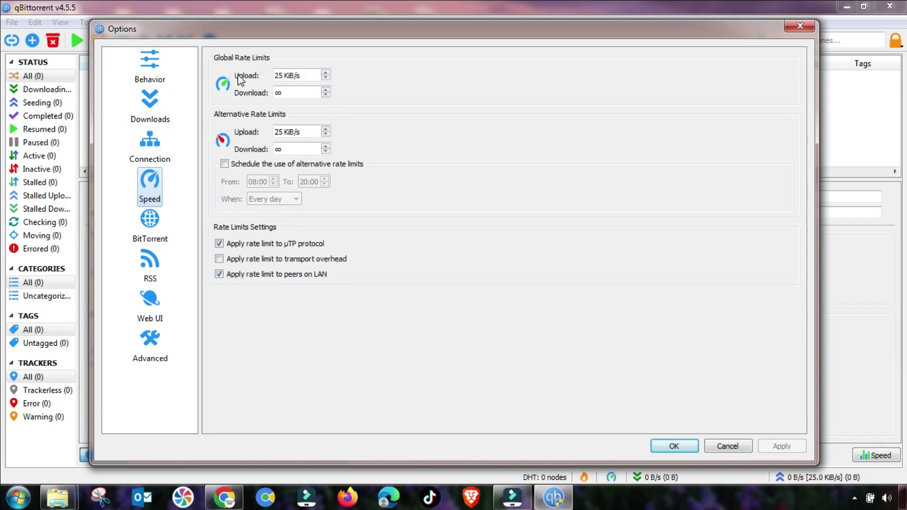
Change the global and alternative upload limits from 25 to 5 KiB/s and apply
{"action": "left_click", "coordinate": [307, 74]}
{"action": "left_click", "coordinate": [285, 75]}
{"action": "double_click", "coordinate": [286, 76]}
{"action": "left_click", "coordinate": [281, 77]}
{"action": "key", "text": "BackSpace"}
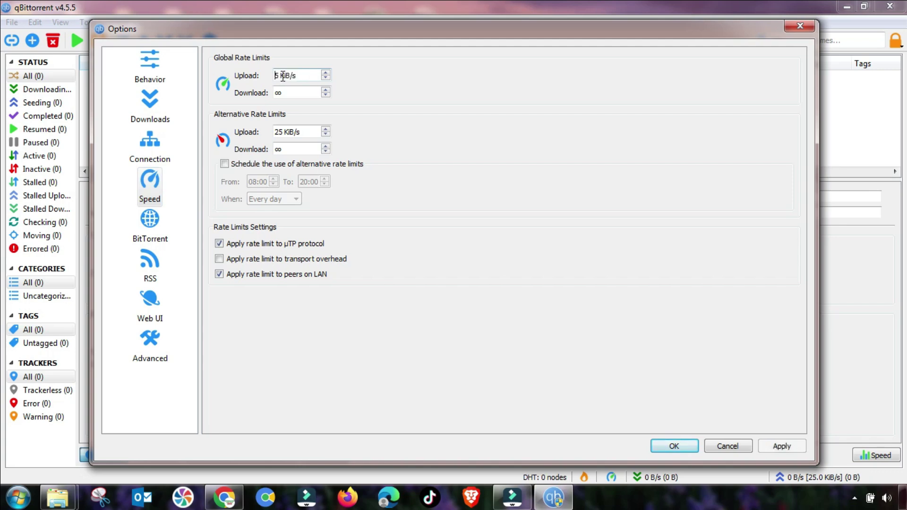
{"action": "left_click", "coordinate": [280, 90]}
{"action": "left_click", "coordinate": [281, 133]}
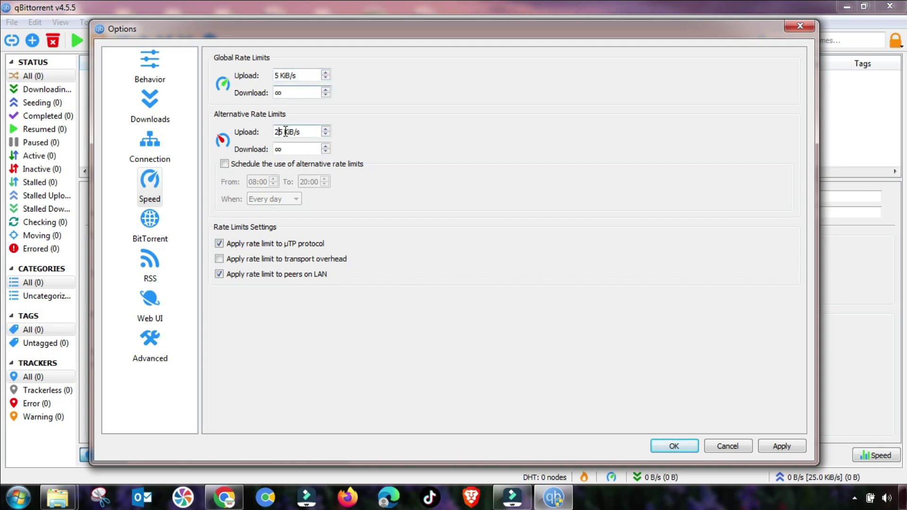
{"action": "key", "text": "BackSpace"}
{"action": "left_click", "coordinate": [303, 131]}
{"action": "left_click", "coordinate": [776, 446]}
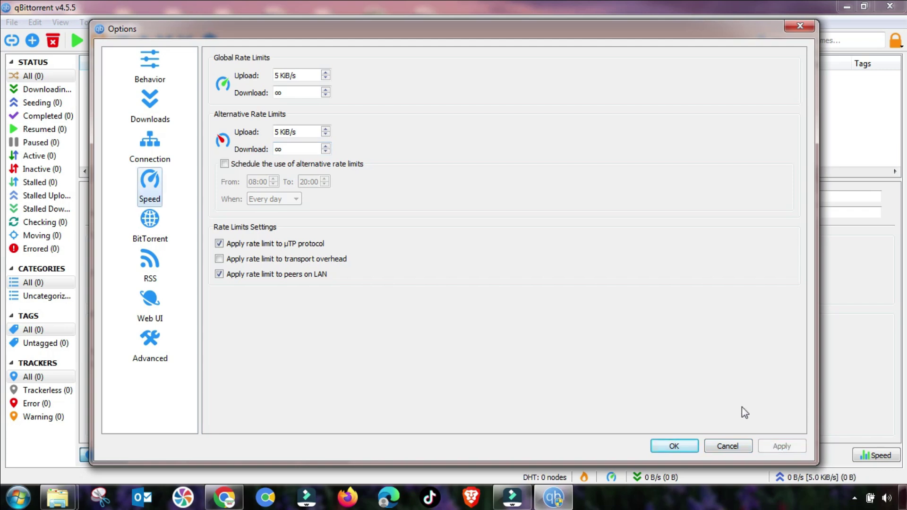
Enable Peer Exchange and Local Peer Discovery, keeping Allow encryption as the encryption mode
{"action": "left_click", "coordinate": [149, 237]}
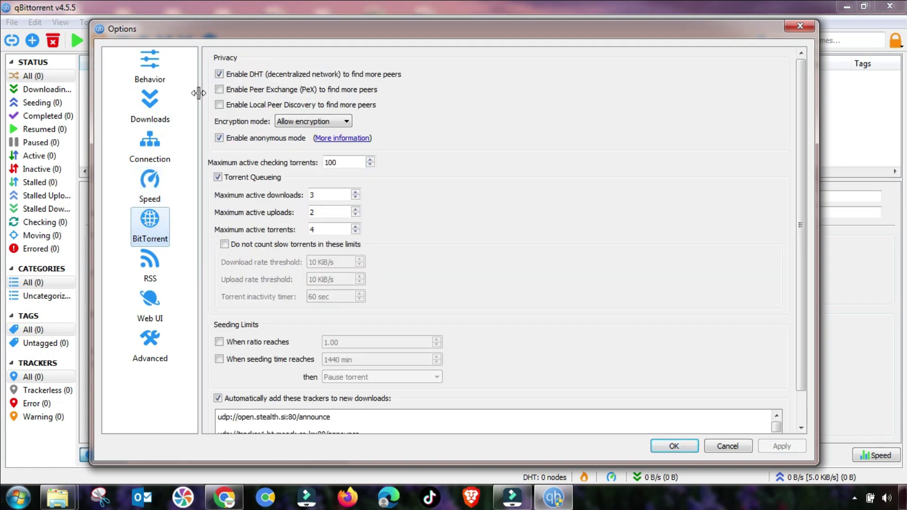
{"action": "left_click", "coordinate": [219, 90]}
{"action": "left_click", "coordinate": [218, 105]}
{"action": "left_click", "coordinate": [303, 122]}
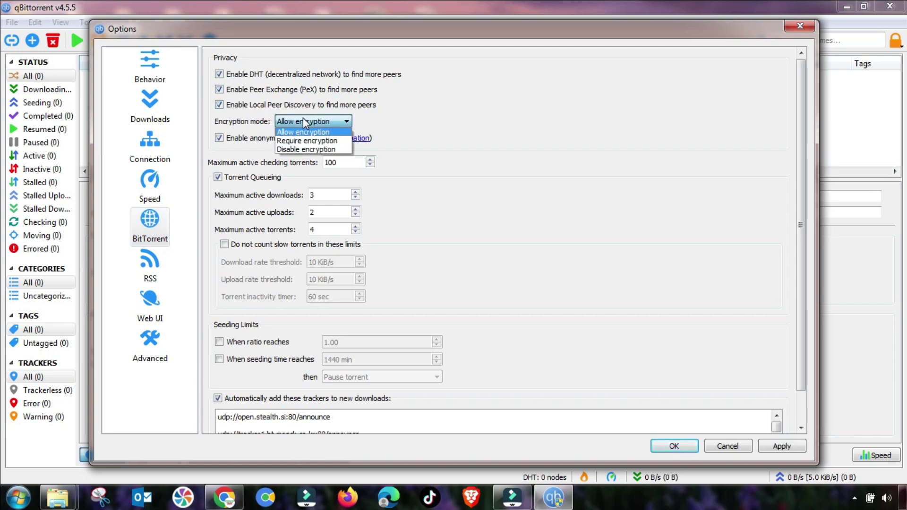
{"action": "left_click", "coordinate": [312, 133]}
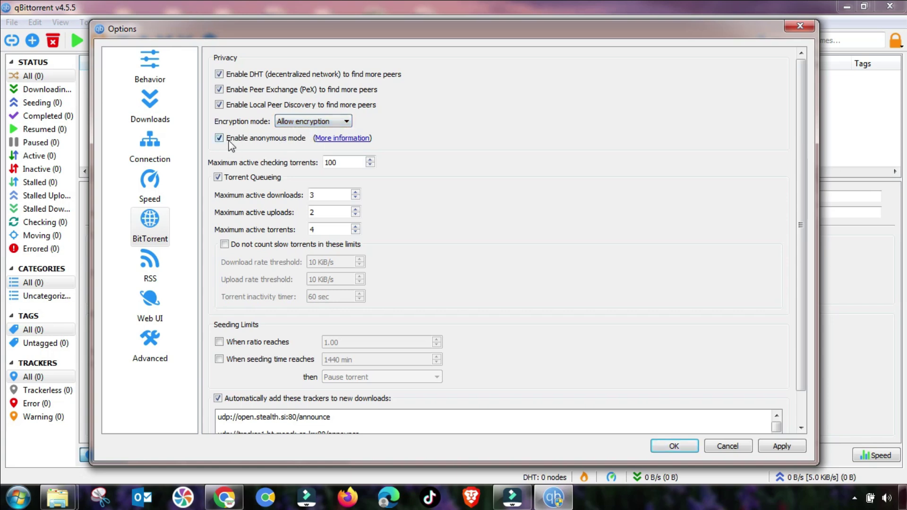
Set maximum active uploads and active torrents to 3 and exclude slow torrents from the limits
{"action": "double_click", "coordinate": [313, 212]}
{"action": "type", "text": "3"}
{"action": "double_click", "coordinate": [312, 229]}
{"action": "left_click", "coordinate": [224, 244]}
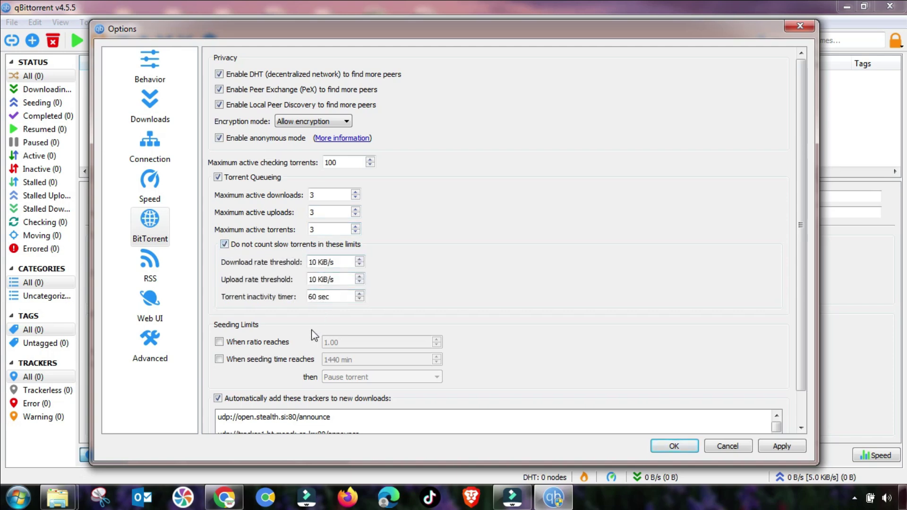
{"action": "left_click_drag", "start_coordinate": [801, 245], "coordinate": [774, 345]}
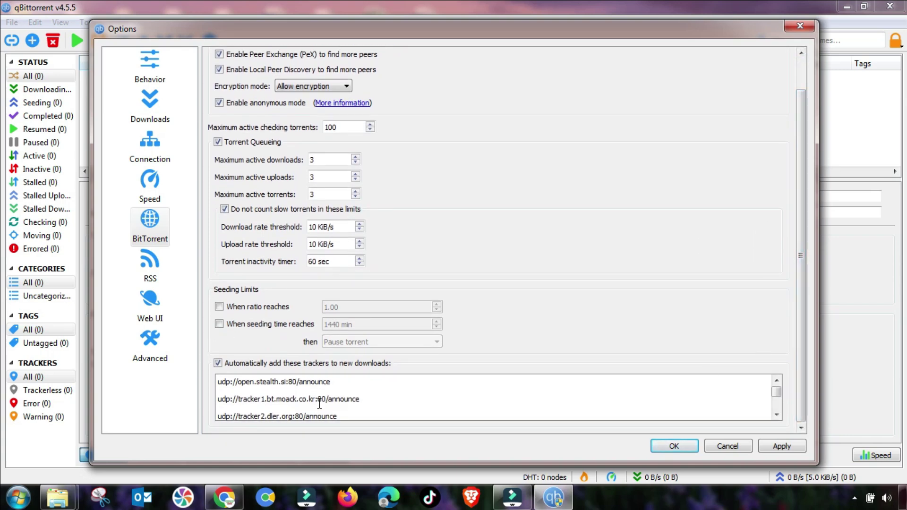
{"action": "scroll", "coordinate": [324, 403], "scroll_direction": "down", "scroll_amount": 5}
{"action": "scroll", "coordinate": [327, 402], "scroll_direction": "down", "scroll_amount": 2}
{"action": "scroll", "coordinate": [326, 406], "scroll_direction": "down", "scroll_amount": 3}
{"action": "left_click_drag", "start_coordinate": [321, 405], "coordinate": [268, 388]}
{"action": "left_click", "coordinate": [246, 388]}
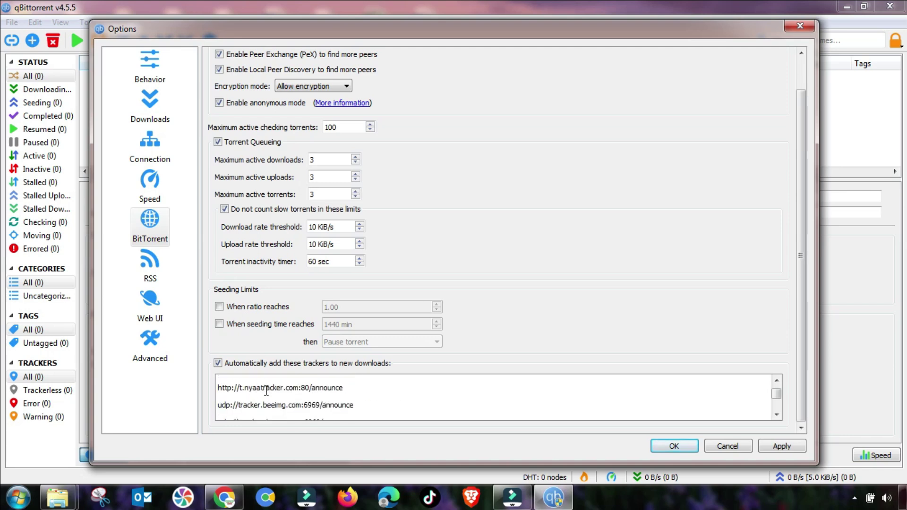
{"action": "scroll", "coordinate": [291, 405], "scroll_direction": "down", "scroll_amount": 3}
{"action": "scroll", "coordinate": [291, 404], "scroll_direction": "down", "scroll_amount": 6}
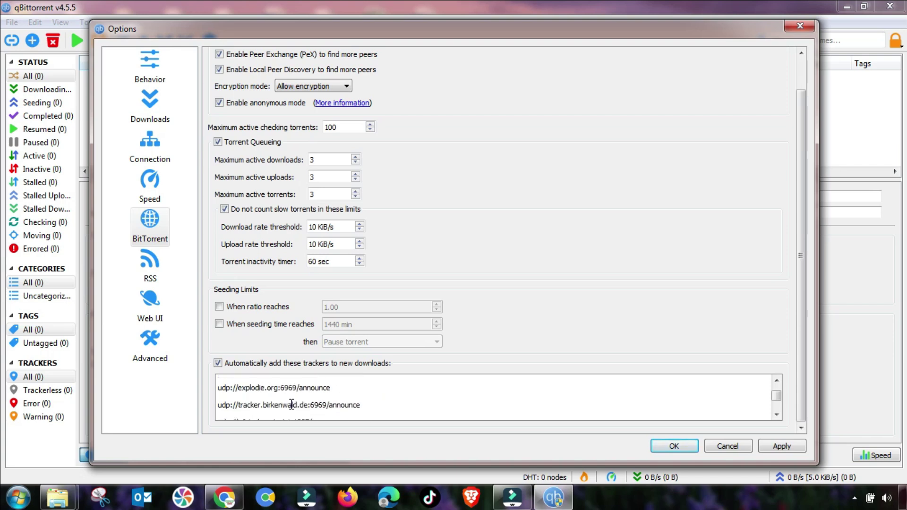
{"action": "scroll", "coordinate": [292, 405], "scroll_direction": "down", "scroll_amount": 8}
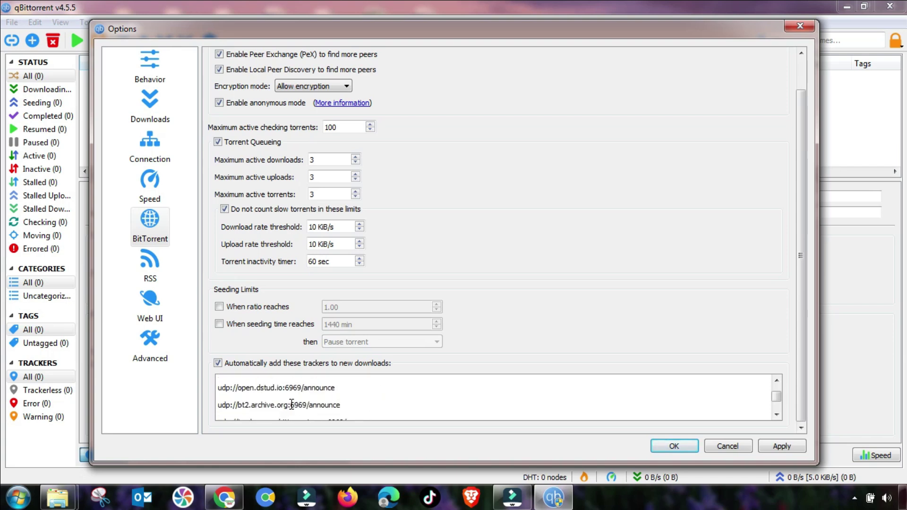
{"action": "scroll", "coordinate": [291, 405], "scroll_direction": "down", "scroll_amount": 8}
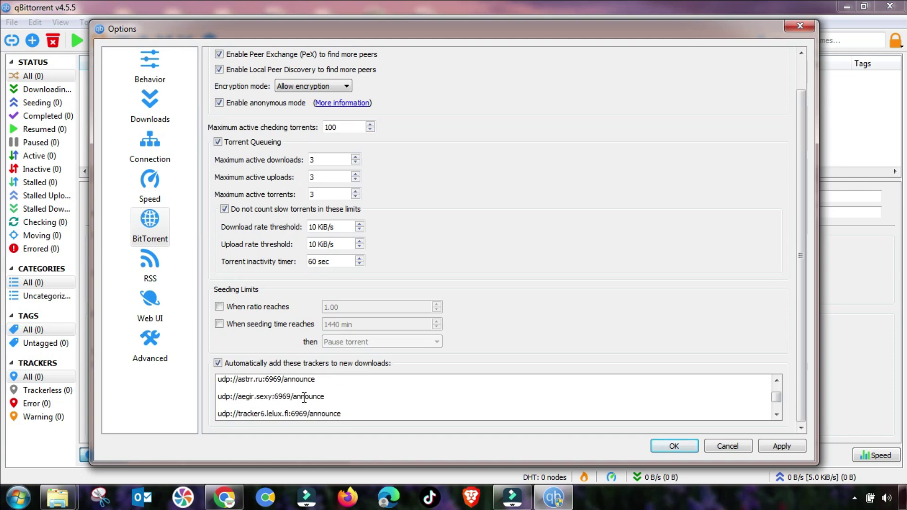
{"action": "scroll", "coordinate": [319, 396], "scroll_direction": "down", "scroll_amount": 3}
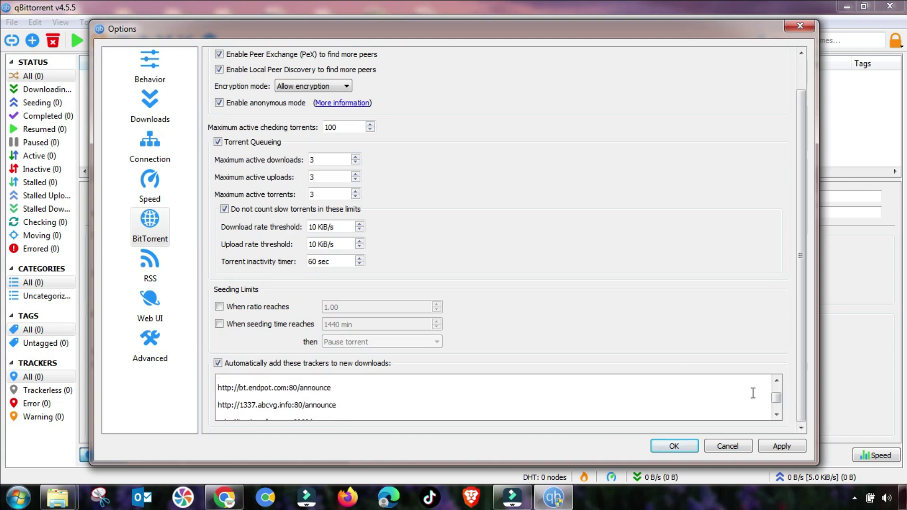
{"action": "left_click_drag", "start_coordinate": [776, 395], "coordinate": [776, 407]}
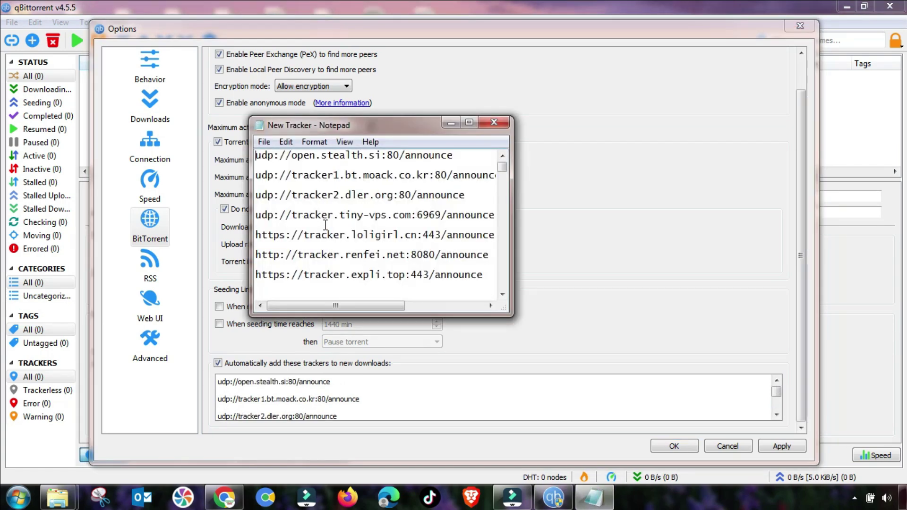
Select all tracker addresses in Notepad, then select qBittorrent's existing auto-add tracker list to replace it
{"action": "scroll", "coordinate": [324, 225], "scroll_direction": "down", "scroll_amount": 8}
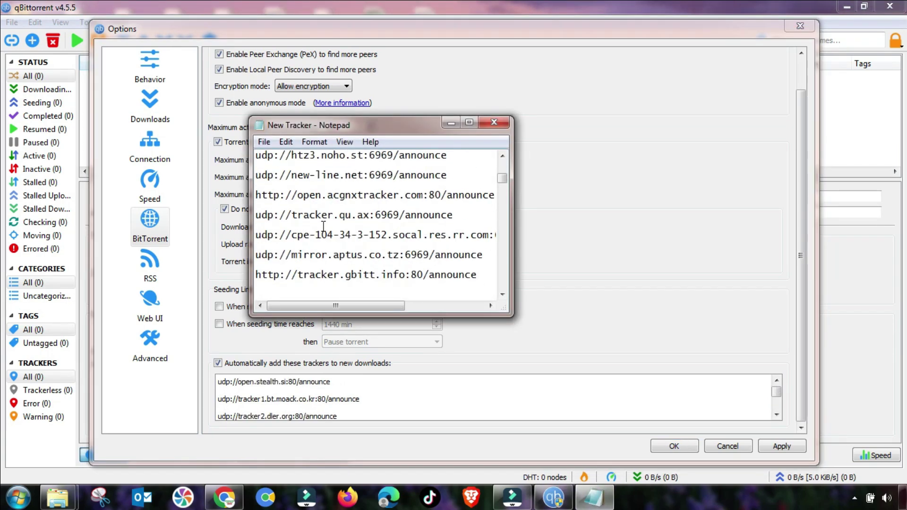
{"action": "scroll", "coordinate": [323, 226], "scroll_direction": "down", "scroll_amount": 3}
{"action": "scroll", "coordinate": [323, 227], "scroll_direction": "down", "scroll_amount": 10}
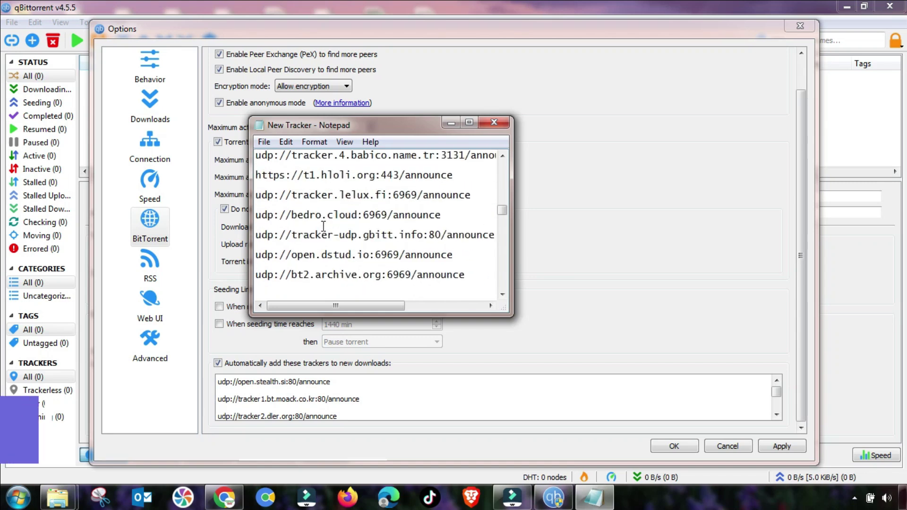
{"action": "left_click", "coordinate": [321, 245]}
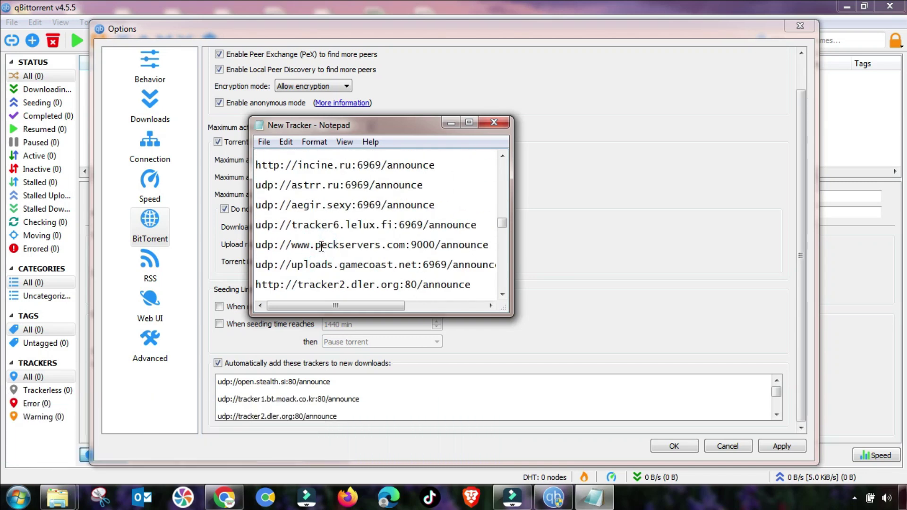
{"action": "key", "text": "ctrl+a"}
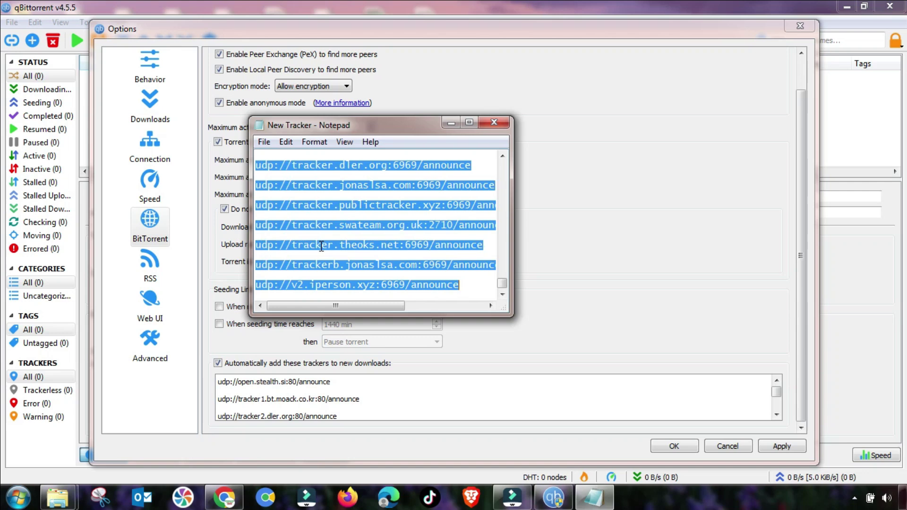
{"action": "left_click", "coordinate": [299, 400]}
{"action": "key", "text": "ctrl+a"}
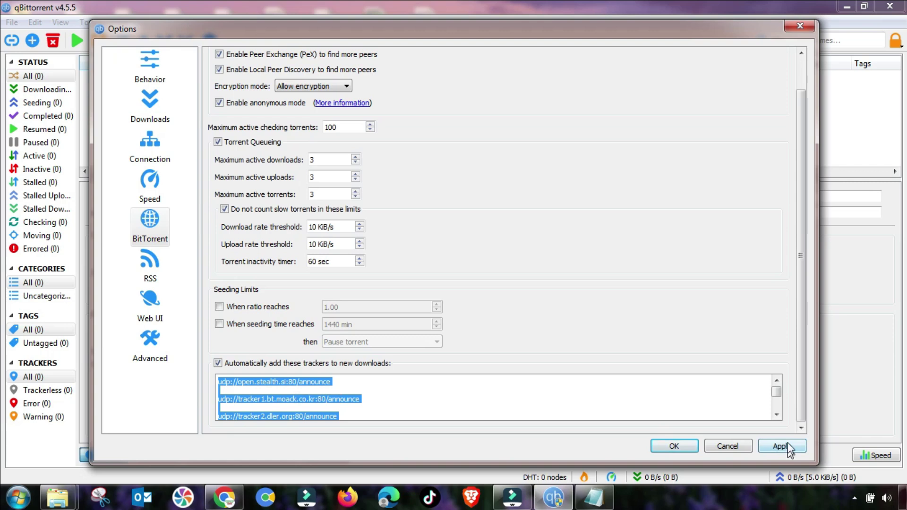
Apply the new auto-add tracker list, then go to the Advanced page and scroll through its settings
{"action": "left_click", "coordinate": [774, 448]}
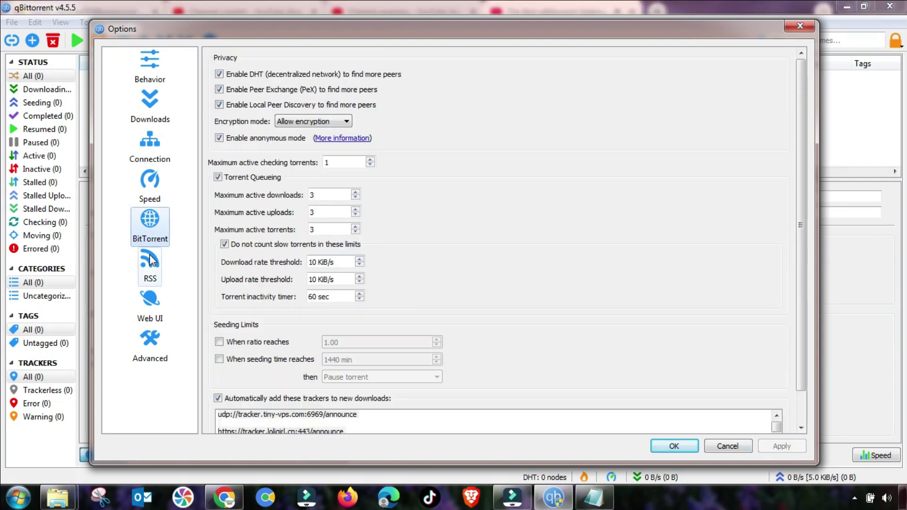
{"action": "left_click", "coordinate": [148, 279]}
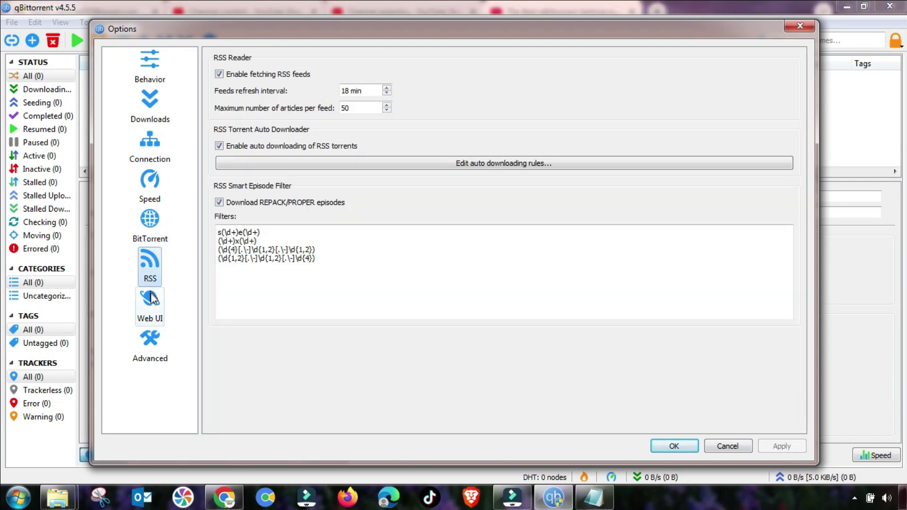
{"action": "left_click", "coordinate": [156, 315]}
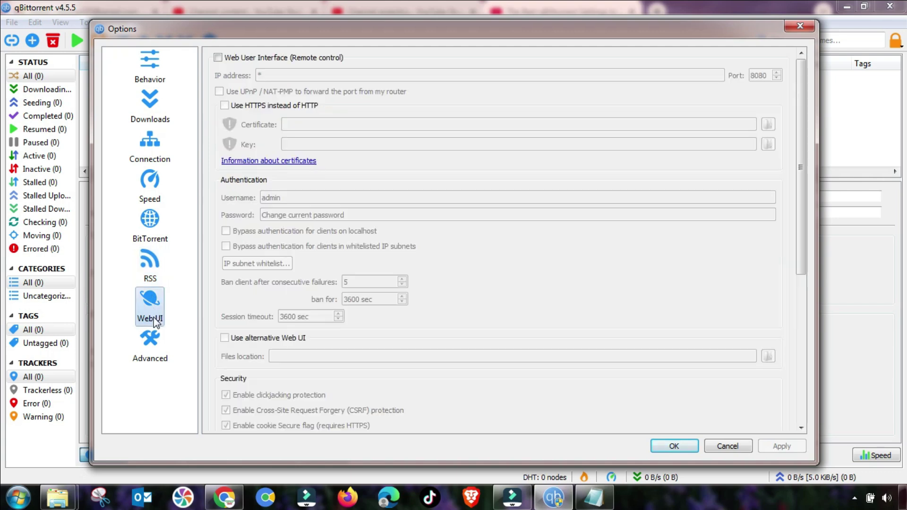
{"action": "left_click", "coordinate": [147, 350]}
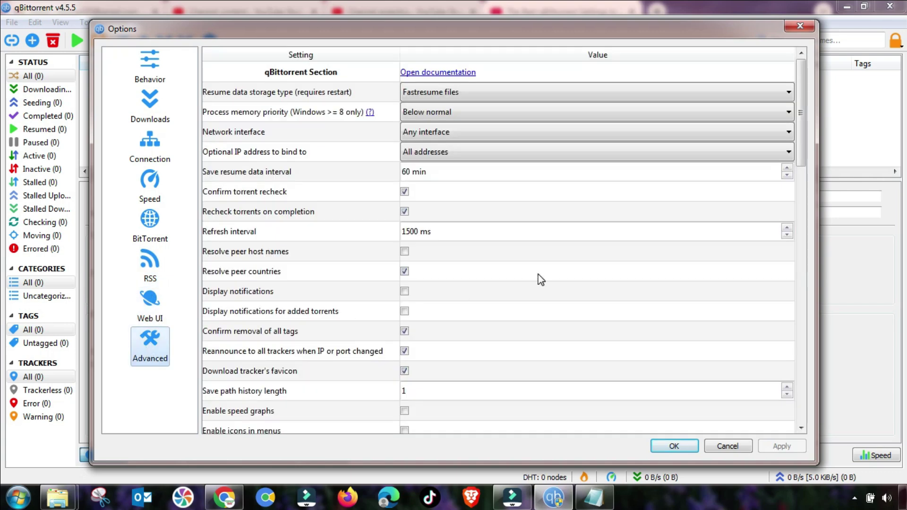
{"action": "scroll", "coordinate": [315, 320], "scroll_direction": "down", "scroll_amount": 1}
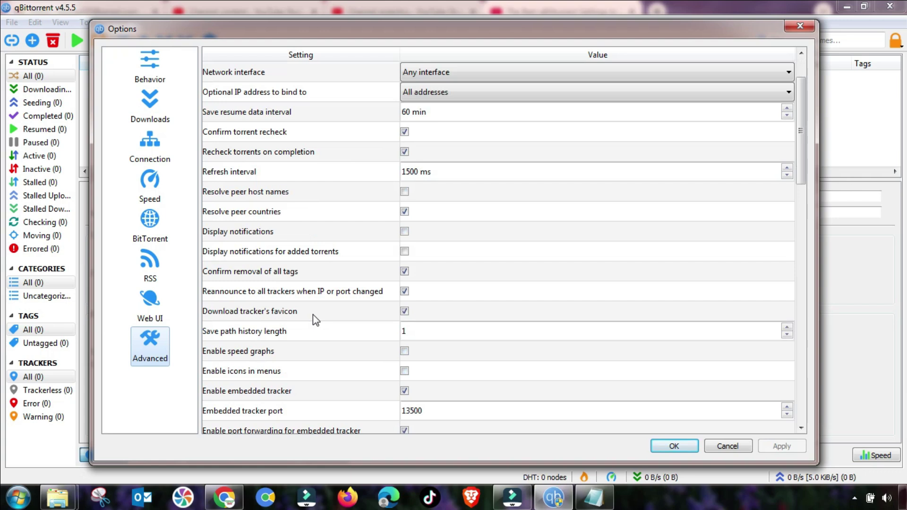
{"action": "scroll", "coordinate": [313, 319], "scroll_direction": "down", "scroll_amount": 1}
{"action": "scroll", "coordinate": [313, 319], "scroll_direction": "down", "scroll_amount": 1}
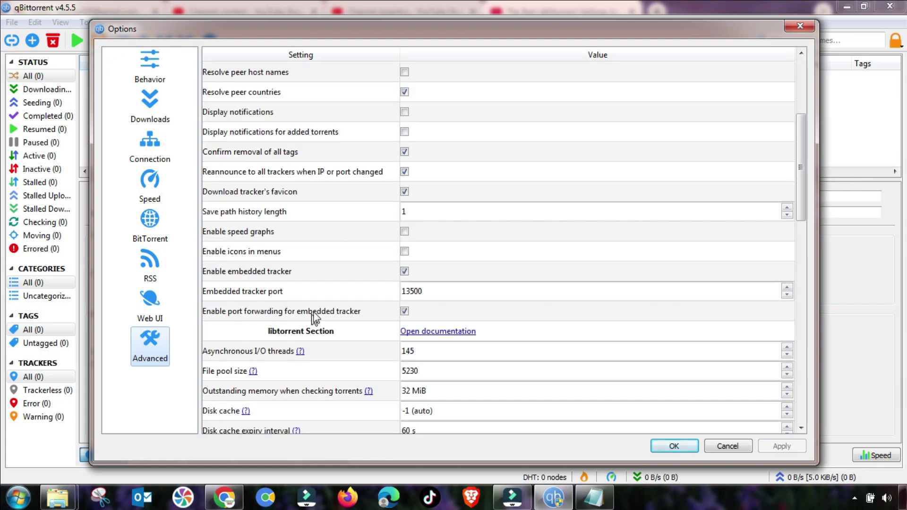
{"action": "scroll", "coordinate": [289, 297], "scroll_direction": "down", "scroll_amount": 9}
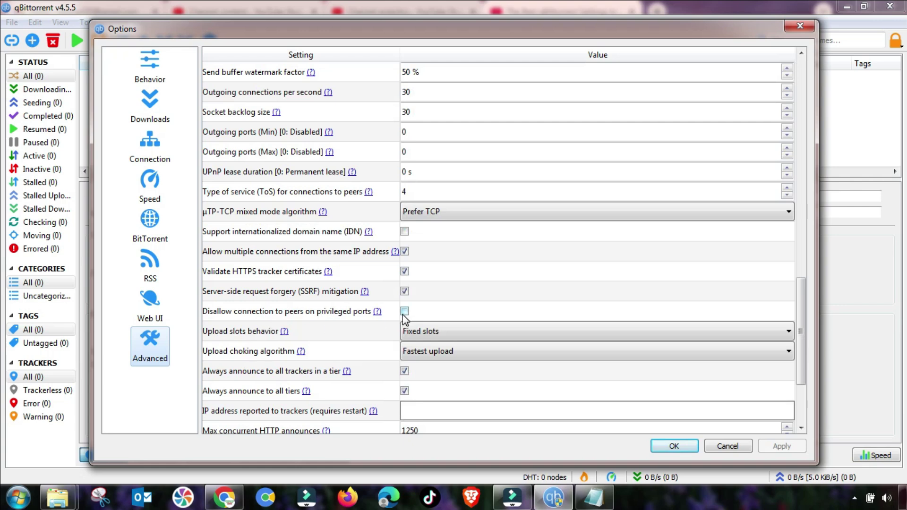
{"action": "scroll", "coordinate": [403, 314], "scroll_direction": "up", "scroll_amount": 1}
{"action": "scroll", "coordinate": [283, 227], "scroll_direction": "down", "scroll_amount": 3}
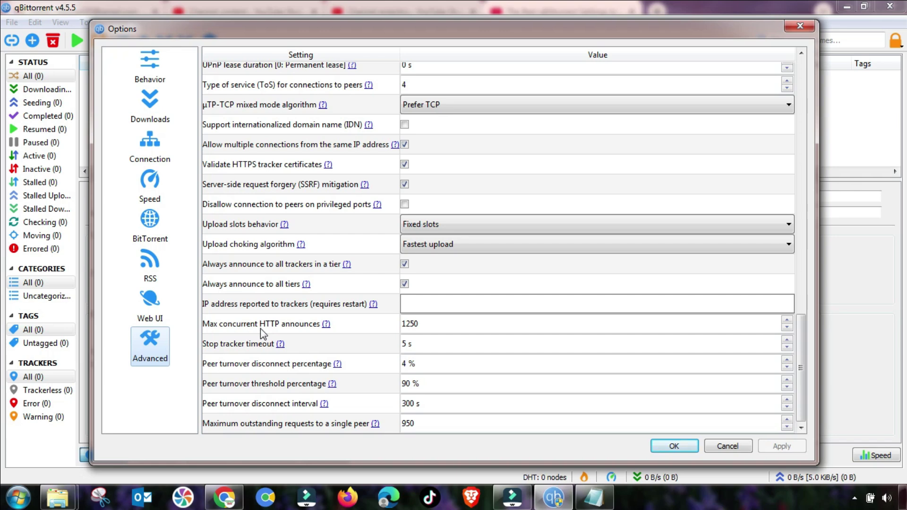
Change Max concurrent HTTP announces from 1250 to 350 and apply it
{"action": "left_click", "coordinate": [404, 326]}
{"action": "key", "text": "ctrl+a"}
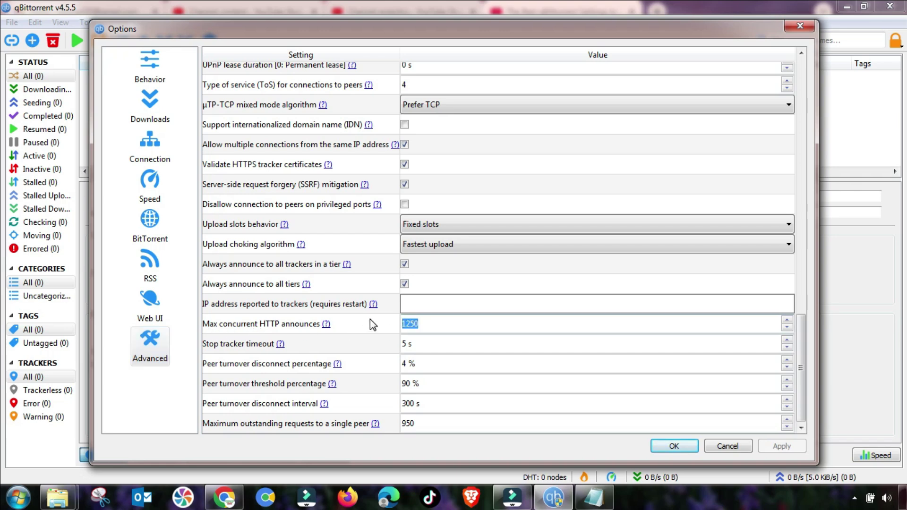
{"action": "type", "text": "350"}
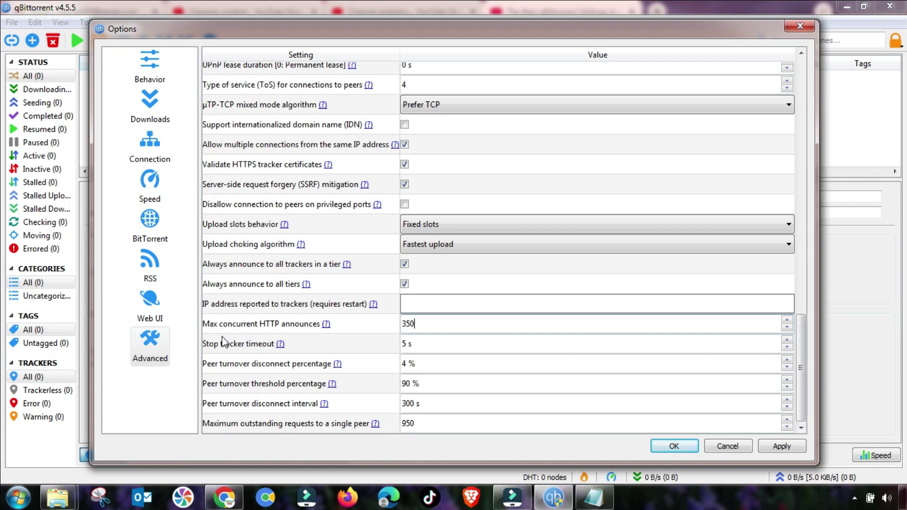
{"action": "left_click_drag", "start_coordinate": [427, 329], "coordinate": [371, 329]}
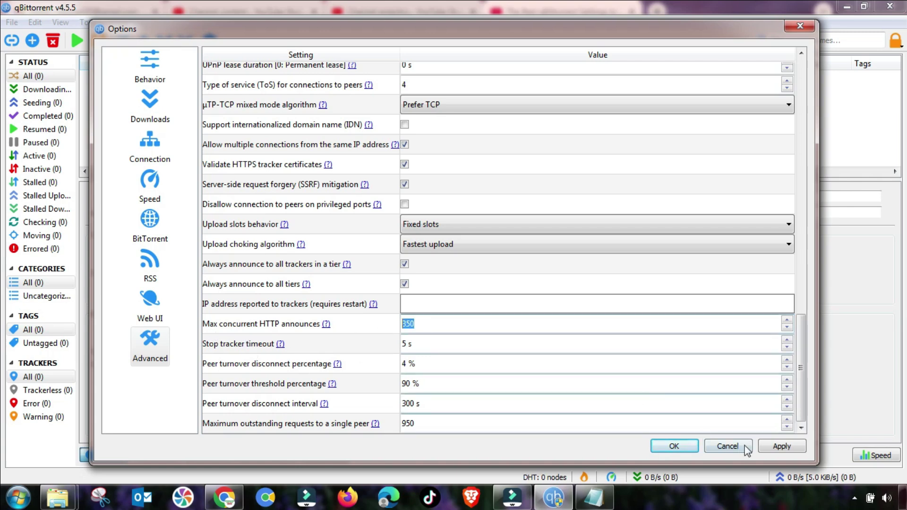
{"action": "left_click", "coordinate": [777, 448]}
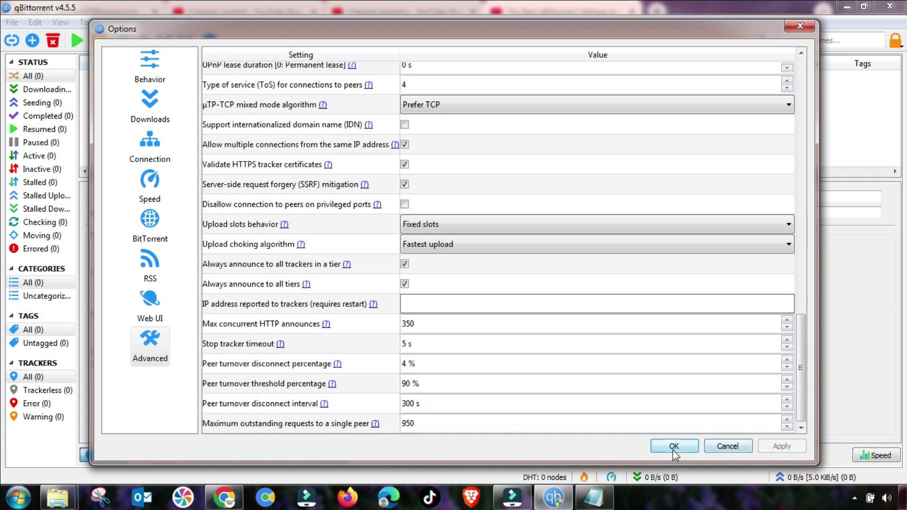
Leave the 1500 ms refresh interval and Any interface unchanged, then save the options with OK
{"action": "left_click", "coordinate": [406, 341]}
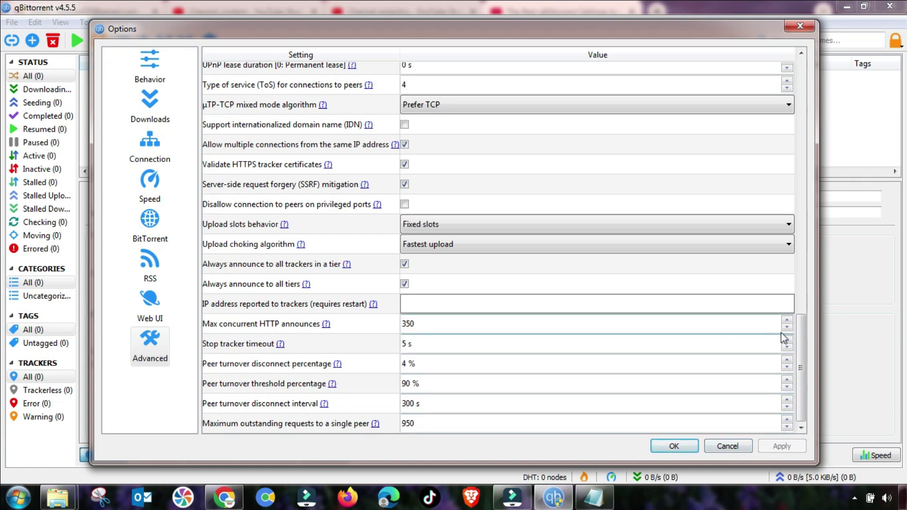
{"action": "left_click_drag", "start_coordinate": [803, 354], "coordinate": [799, 79]}
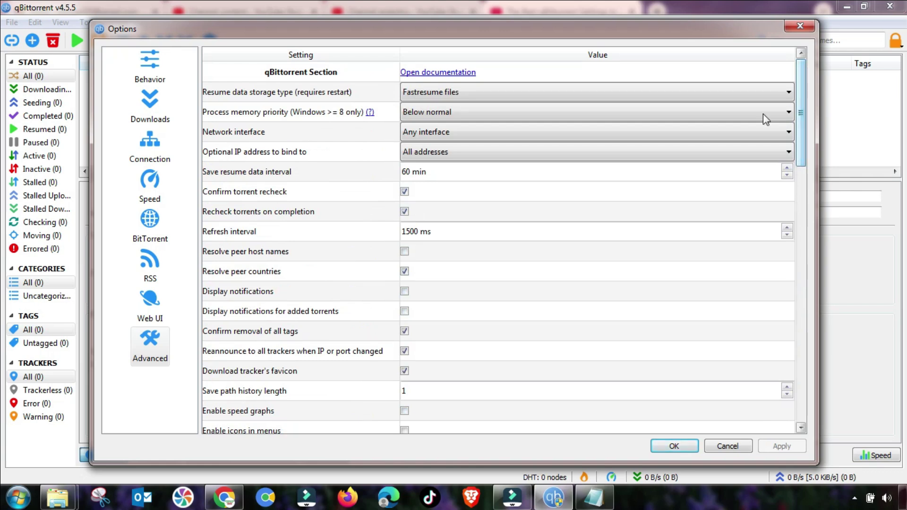
{"action": "left_click", "coordinate": [438, 231]}
{"action": "left_click_drag", "start_coordinate": [438, 231], "coordinate": [375, 231]}
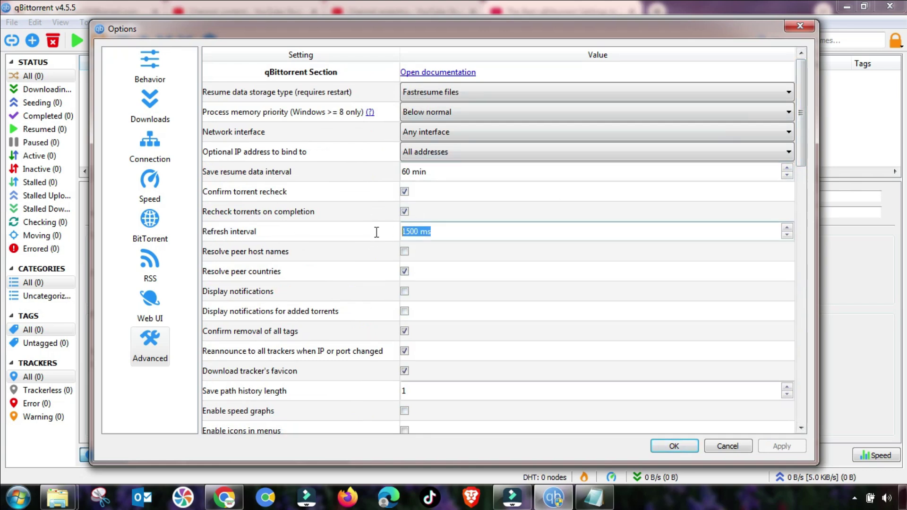
{"action": "left_click", "coordinate": [482, 234]}
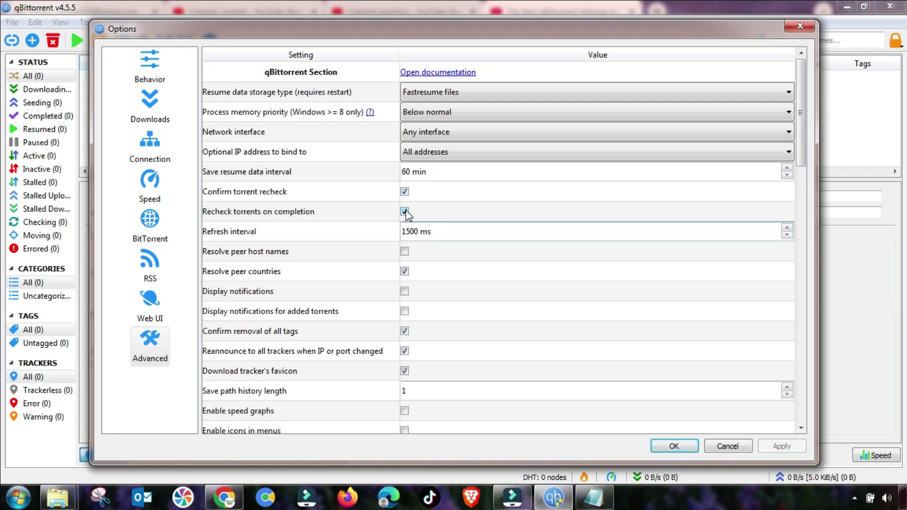
{"action": "left_click", "coordinate": [434, 131]}
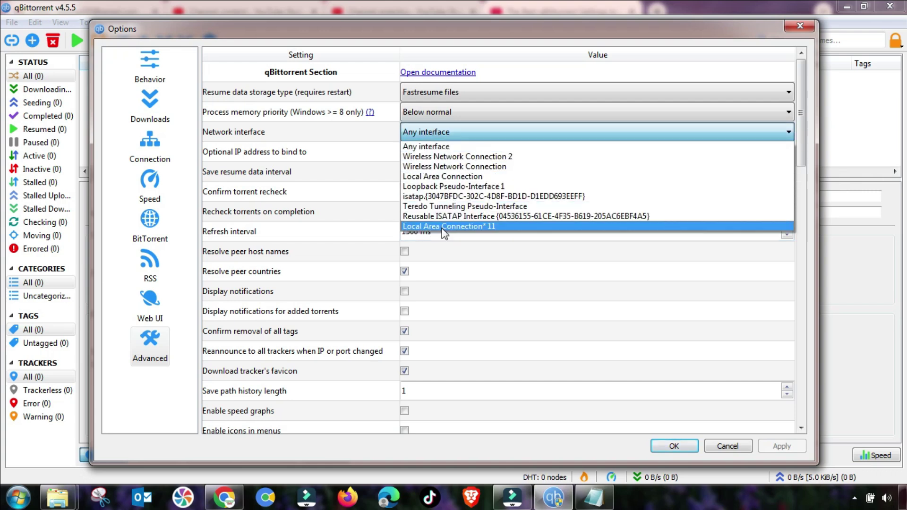
{"action": "left_click", "coordinate": [424, 143]}
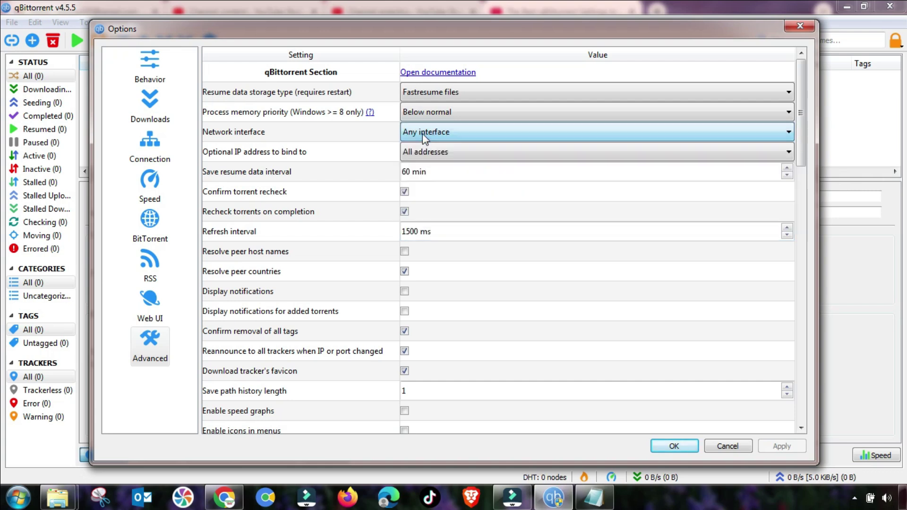
{"action": "left_click", "coordinate": [682, 446]}
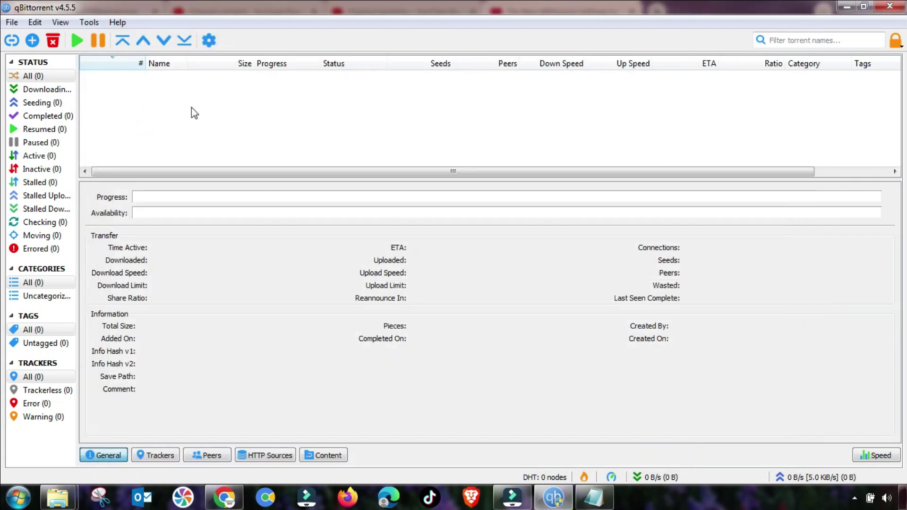
Close qBittorrent and relaunch it as administrator from the Start menu
{"action": "left_click", "coordinate": [890, 7]}
{"action": "left_click", "coordinate": [19, 496]}
{"action": "right_click", "coordinate": [50, 289]}
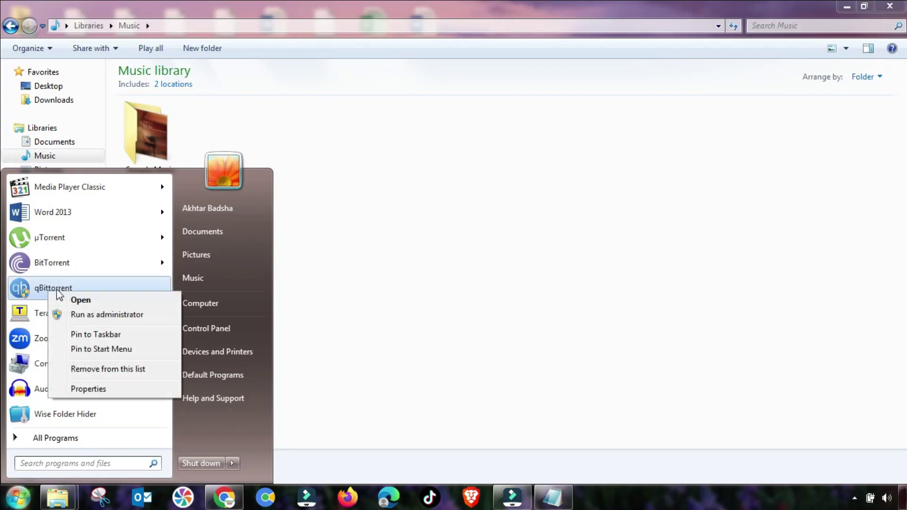
{"action": "left_click", "coordinate": [89, 316]}
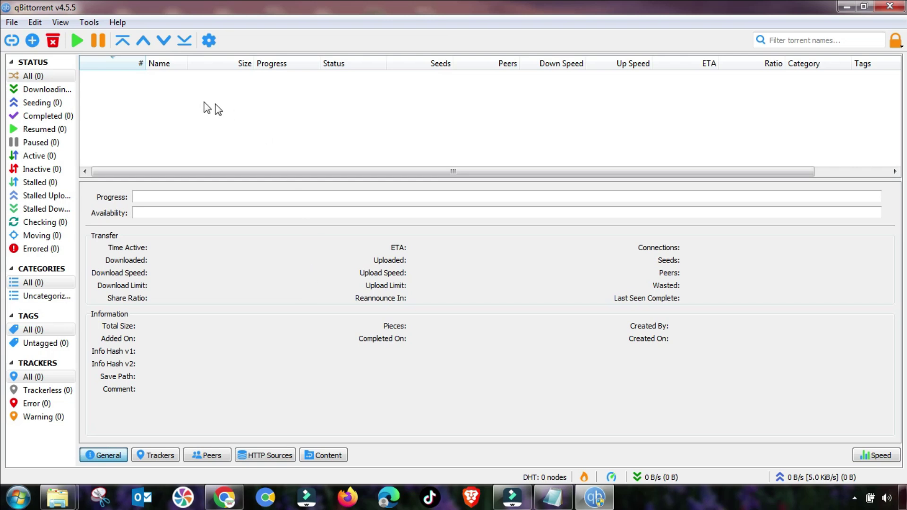
Add the 2.20 GiB MICROSOFT Office PRO Plus 2016 torrent file and confirm it to start downloading
{"action": "left_click", "coordinate": [32, 40]}
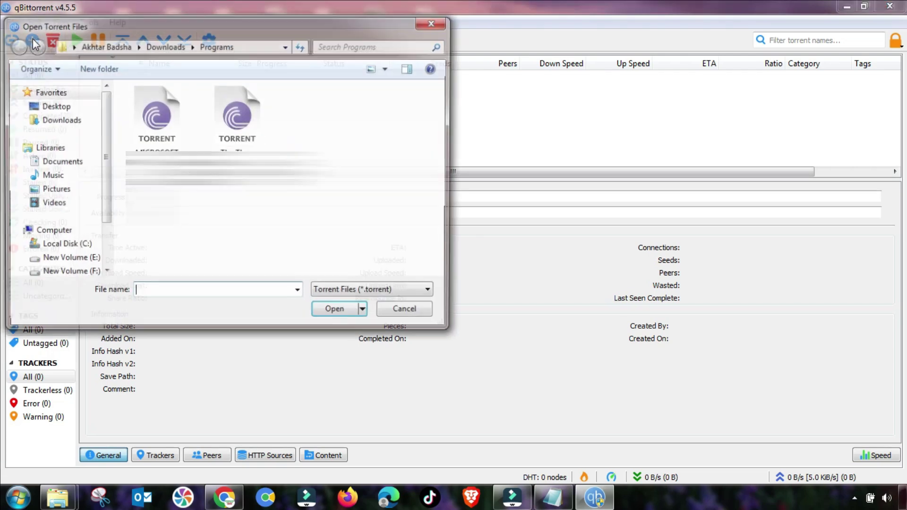
{"action": "left_click", "coordinate": [158, 120]}
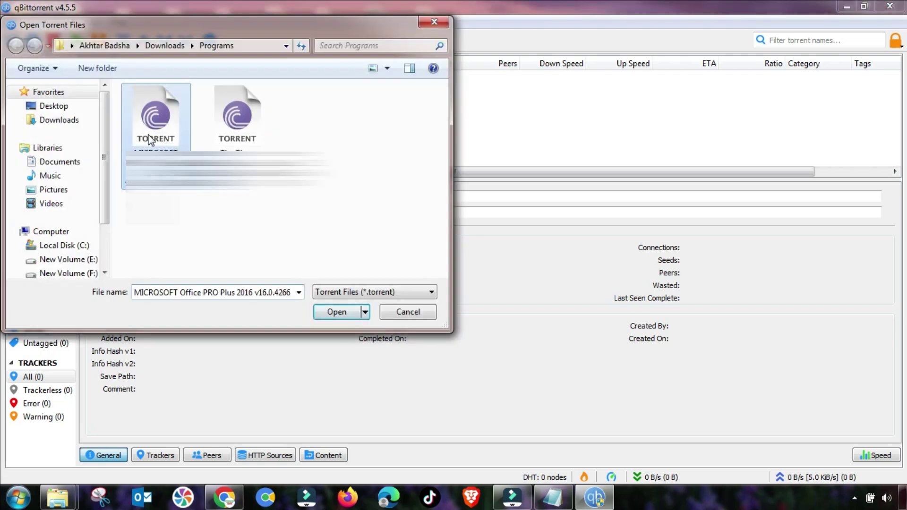
{"action": "left_click", "coordinate": [336, 312]}
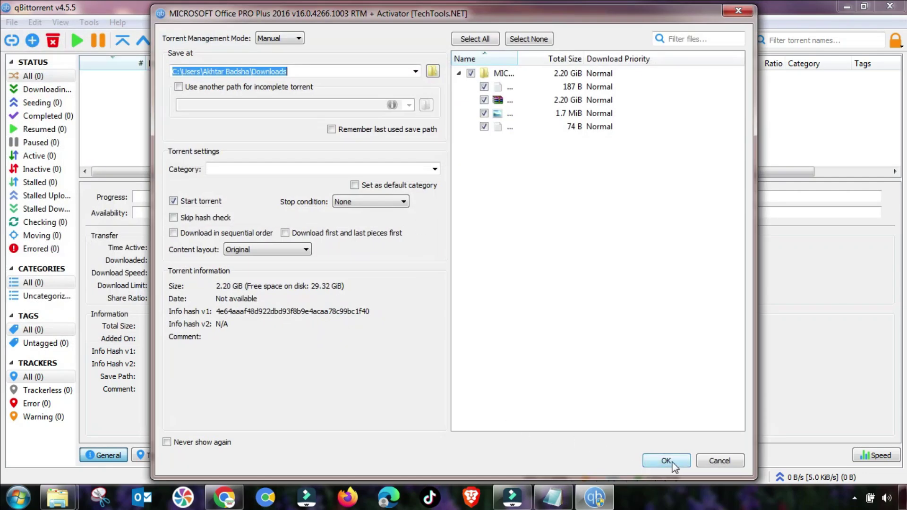
{"action": "left_click", "coordinate": [666, 460]}
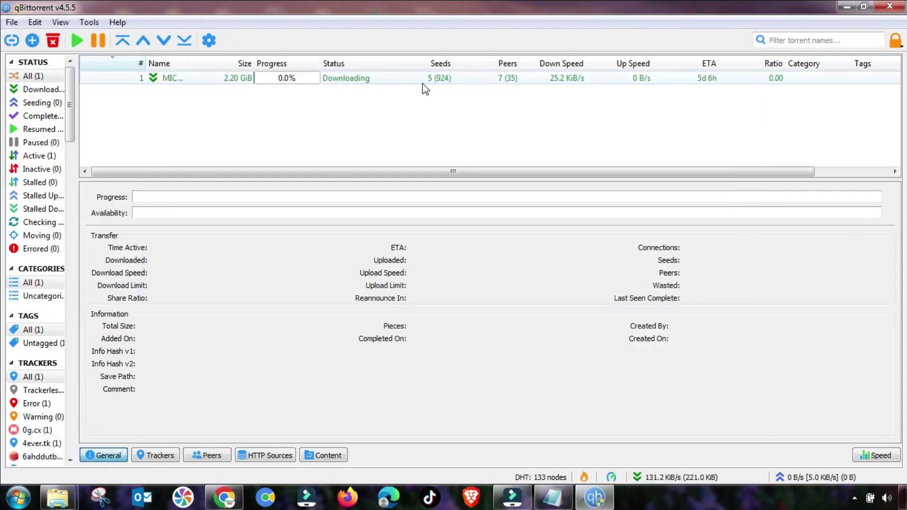